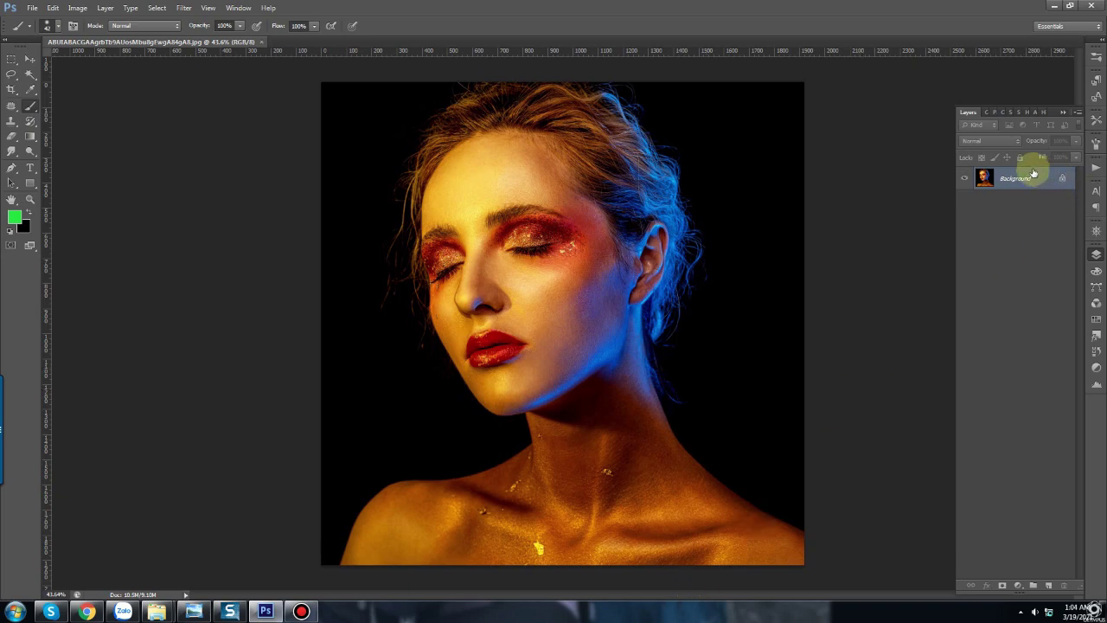
# - Show the Channels panel and mark the yellowish skin on forehead, cheek, mouth, chin and neck
pyautogui.click(1000, 112)
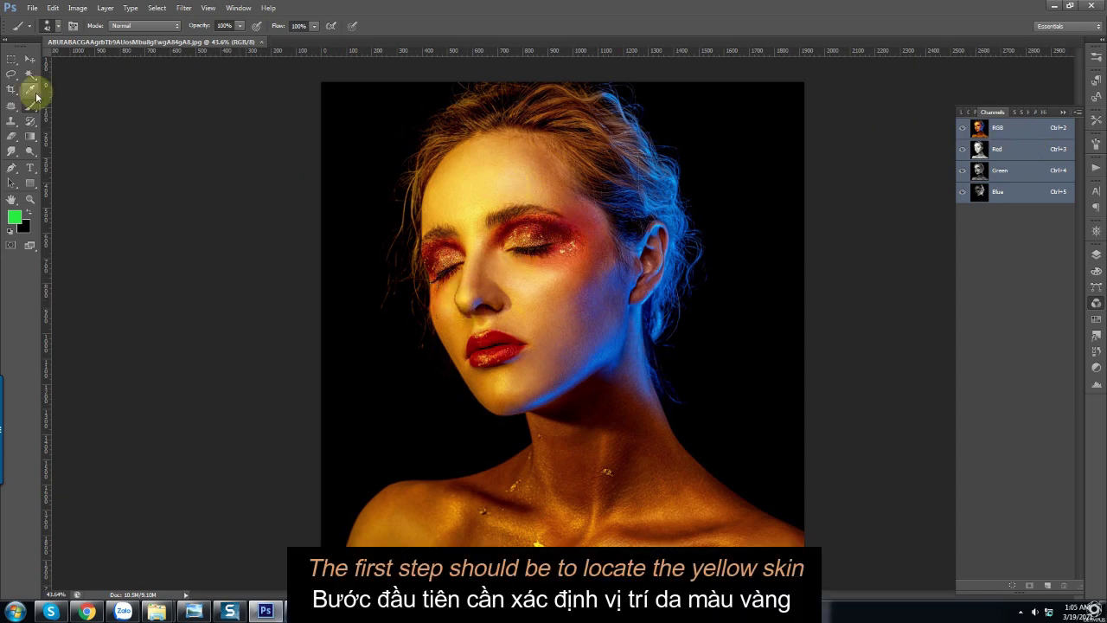
pyautogui.moveTo(481, 154); pyautogui.dragTo(476, 202)
pyautogui.moveTo(530, 280); pyautogui.dragTo(526, 282)
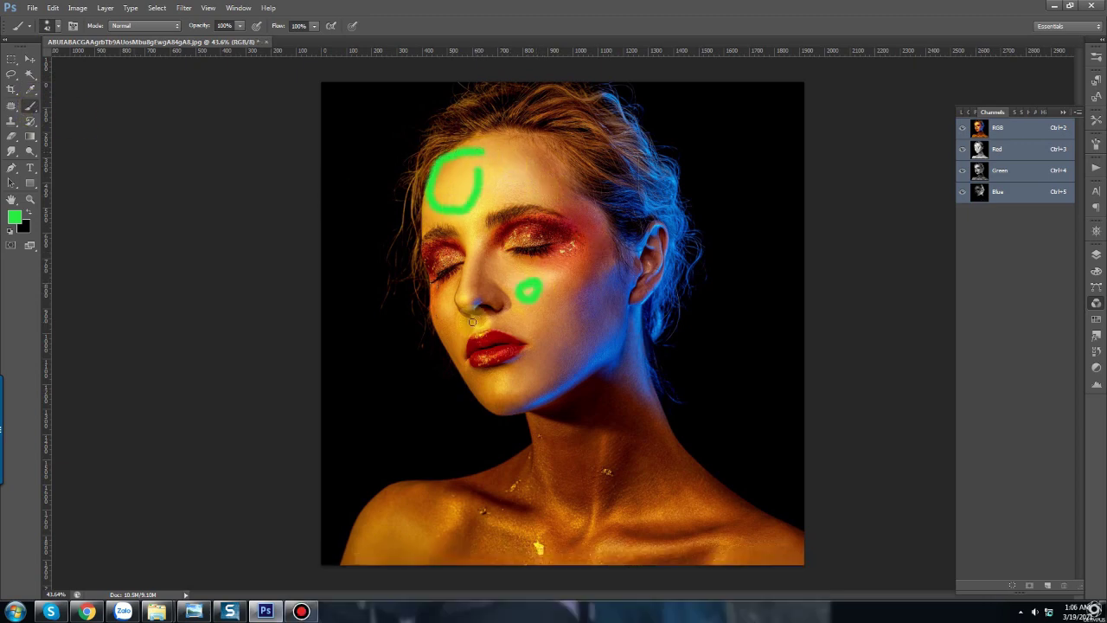
pyautogui.moveTo(456, 321); pyautogui.dragTo(452, 339)
pyautogui.moveTo(523, 381); pyautogui.dragTo(478, 405)
pyautogui.moveTo(382, 501); pyautogui.dragTo(672, 495)
pyautogui.moveTo(747, 555); pyautogui.dragTo(761, 562)
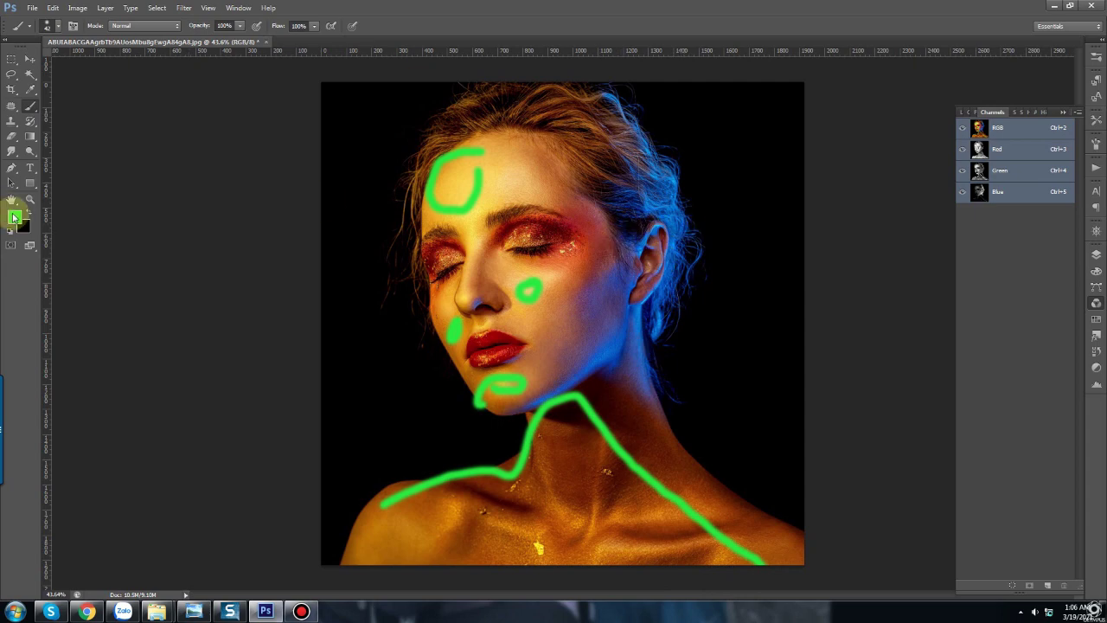
# - Switch the foreground colour to blue-violet and outline the blue-lit side of the face
pyautogui.click(15, 217)
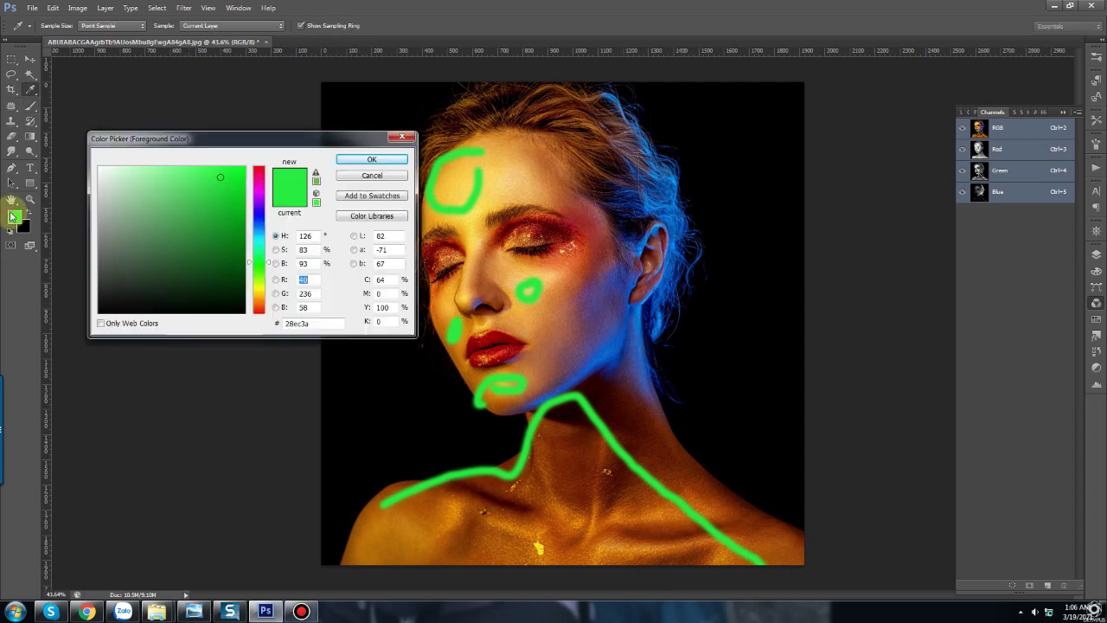
pyautogui.click(257, 210)
pyautogui.click(234, 203)
pyautogui.click(372, 159)
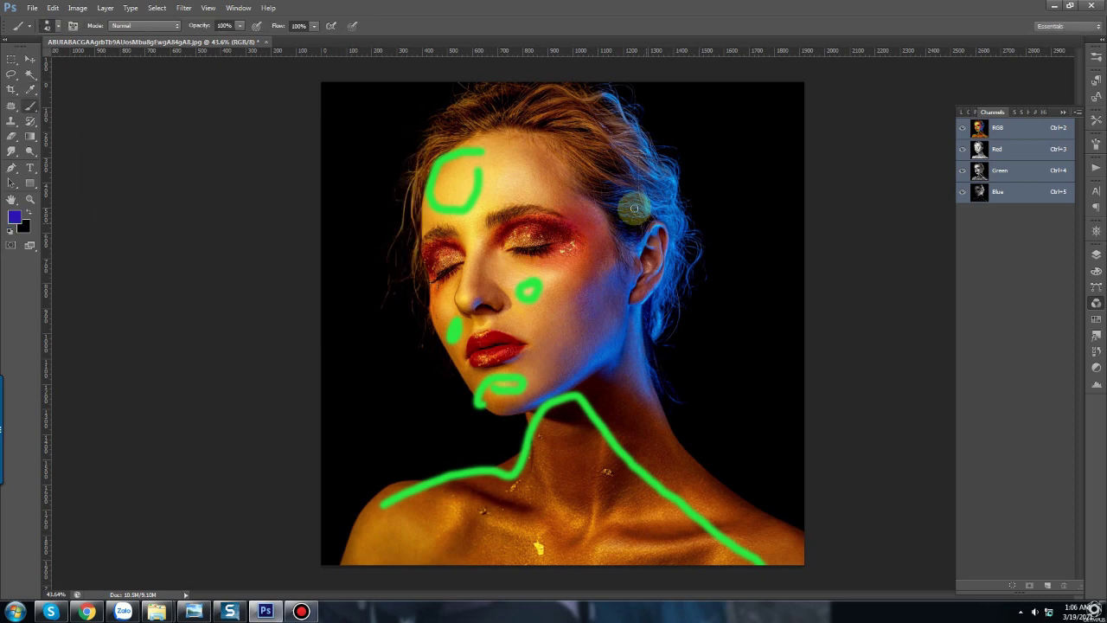
pyautogui.moveTo(541, 137)
pyautogui.mouseDown()
pyautogui.moveTo(614, 376)
pyautogui.moveTo(655, 415)
pyautogui.moveTo(692, 361)
pyautogui.moveTo(736, 198)
pyautogui.moveTo(662, 93)
pyautogui.mouseUp()
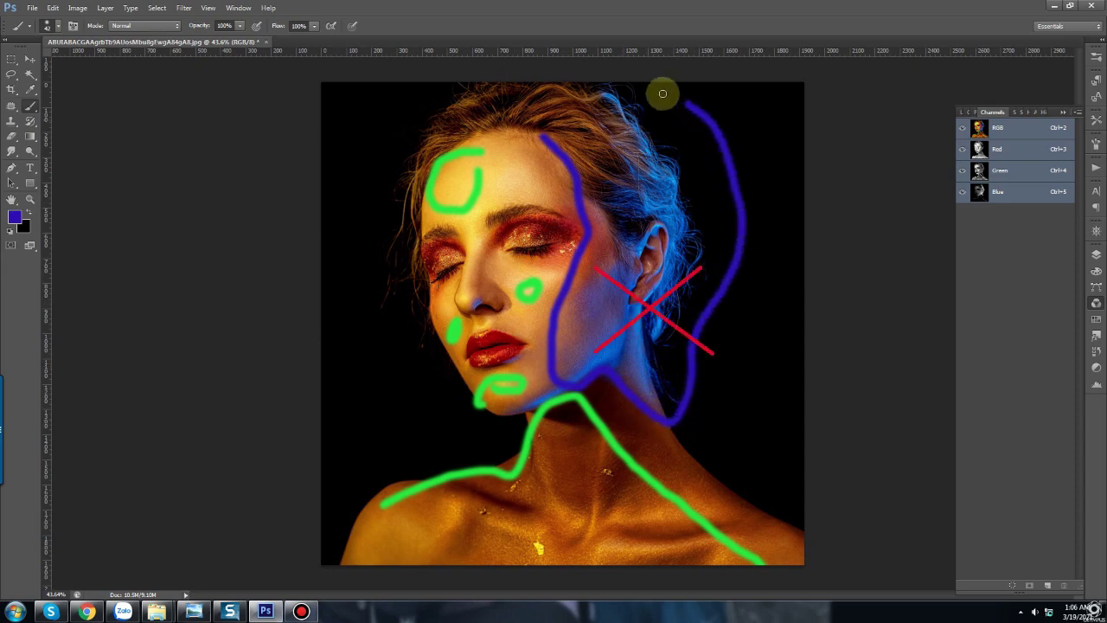
# - Clear all the marking strokes so the portrait is clean again
pyautogui.press('Escape')
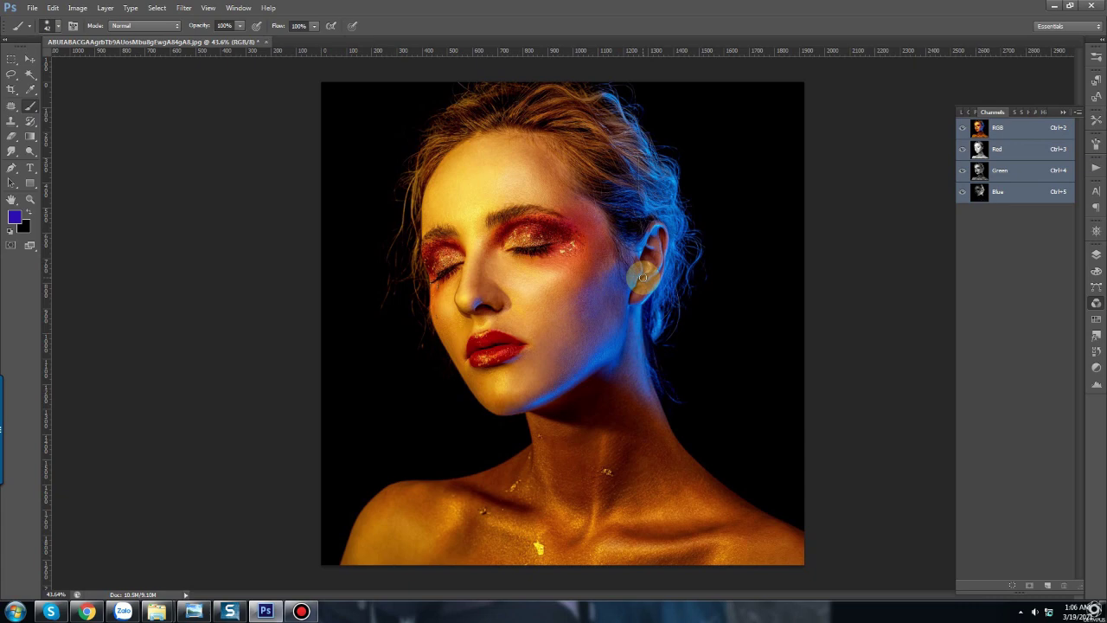
pyautogui.hotkey('ctrl', 'z')
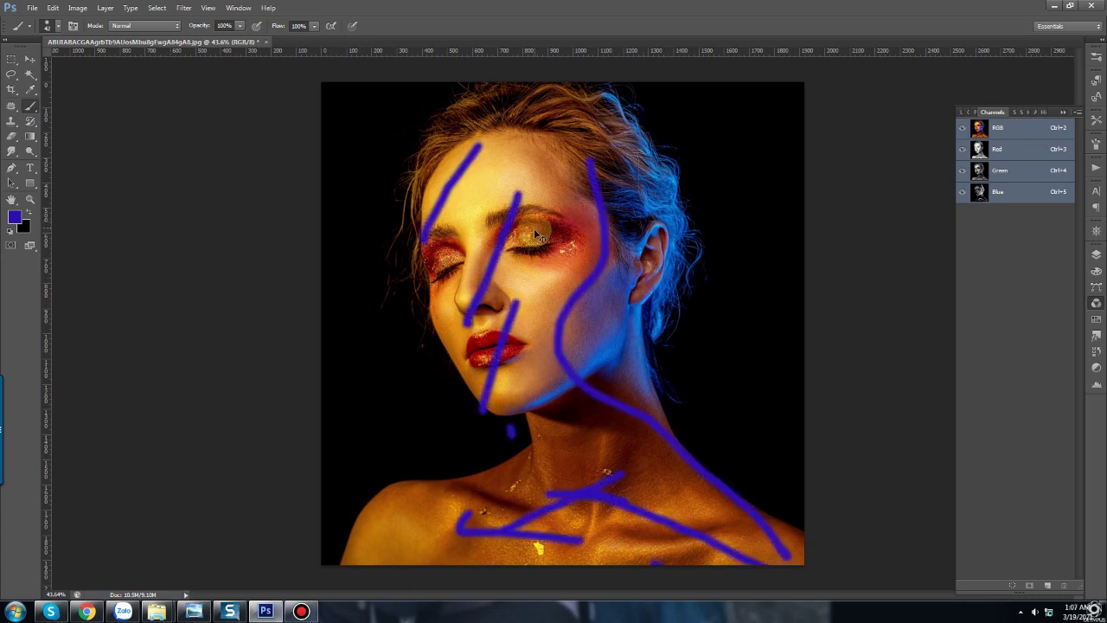
pyautogui.hotkey('ctrl', 'z')
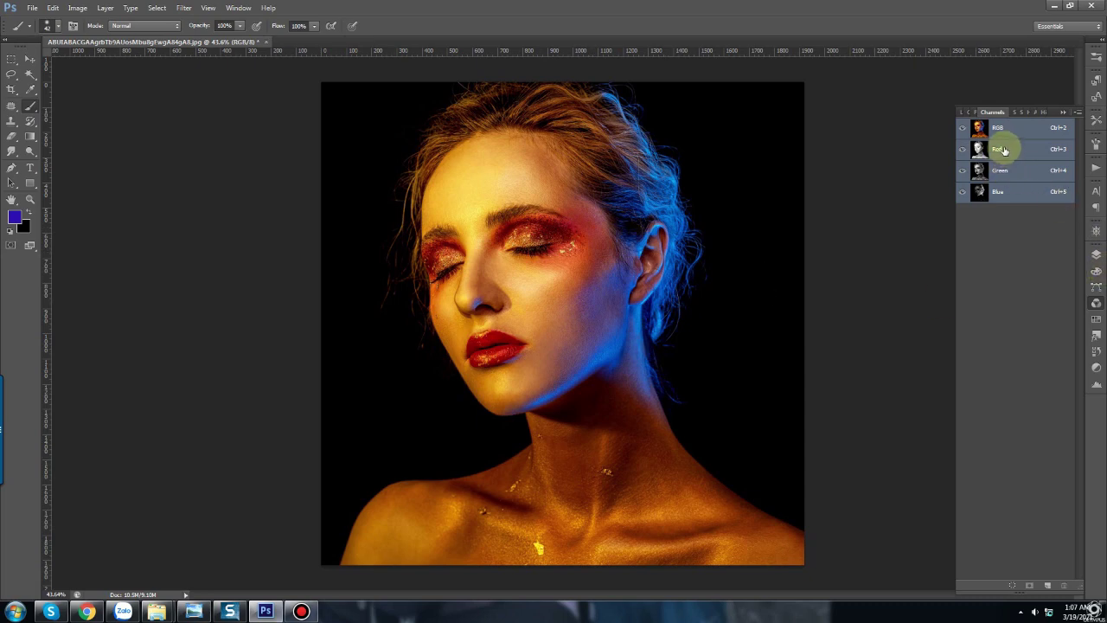
pyautogui.click(1001, 149)
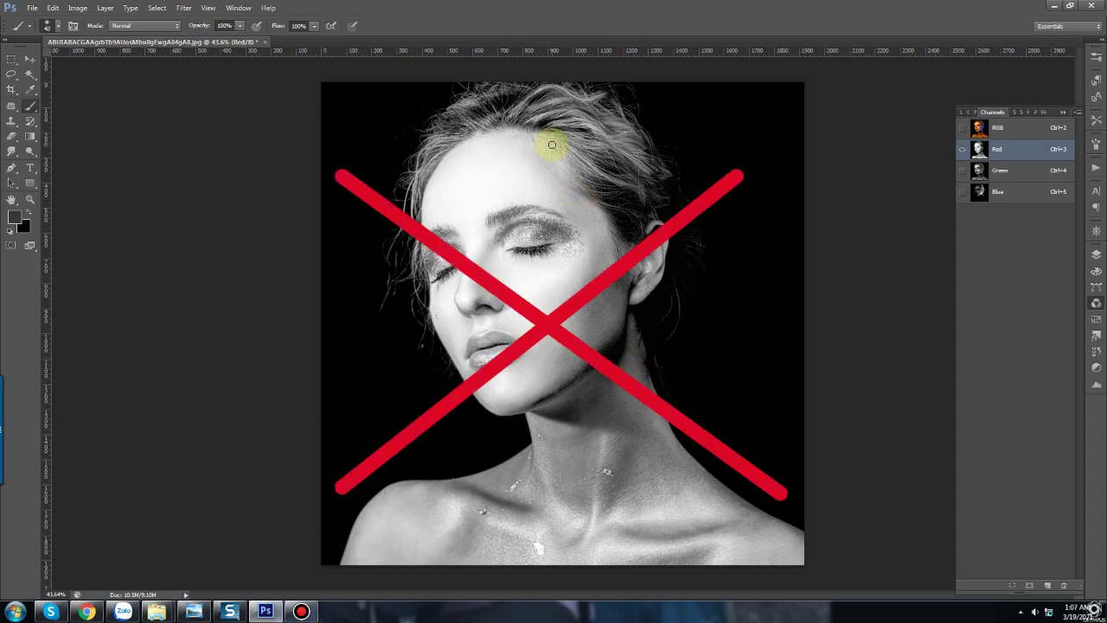
pyautogui.moveTo(552, 145); pyautogui.dragTo(773, 558)
pyautogui.click(468, 204)
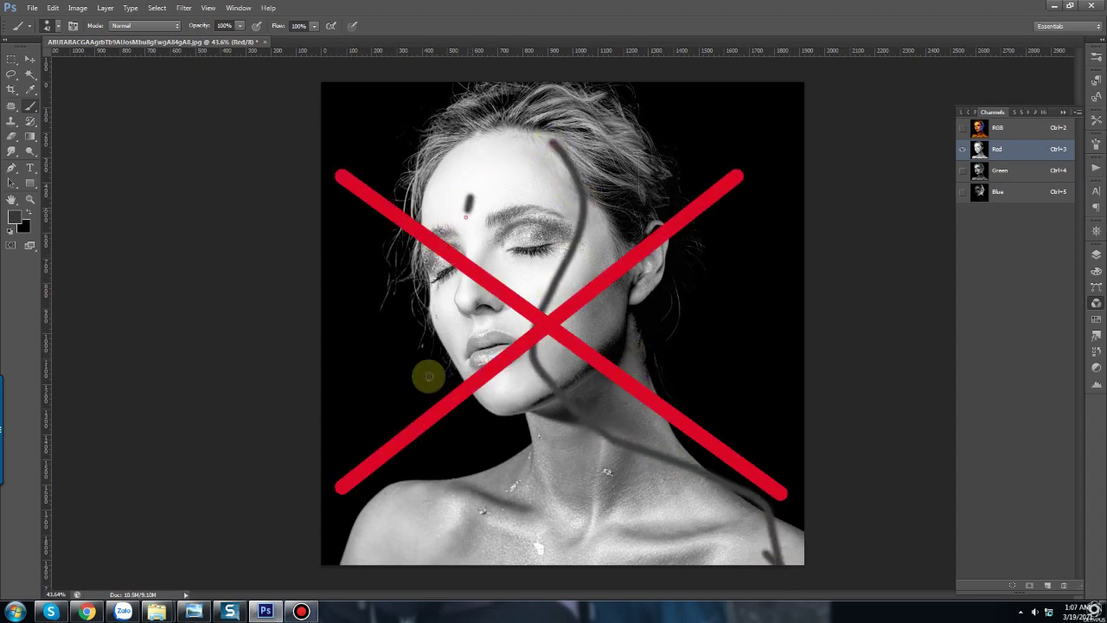
pyautogui.moveTo(469, 198); pyautogui.dragTo(424, 411)
pyautogui.moveTo(485, 368); pyautogui.dragTo(471, 493)
pyautogui.moveTo(540, 495); pyautogui.dragTo(490, 543)
pyautogui.moveTo(605, 541)
pyautogui.mouseDown()
pyautogui.moveTo(619, 526)
pyautogui.moveTo(714, 524)
pyautogui.mouseUp()
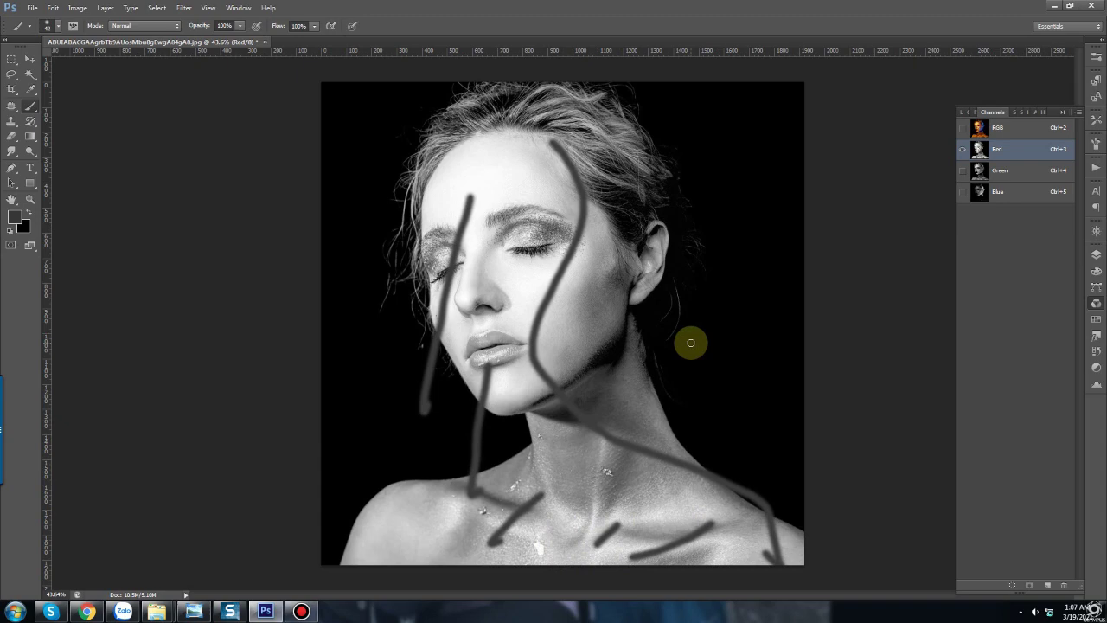
pyautogui.hotkey('ctrl', '4')
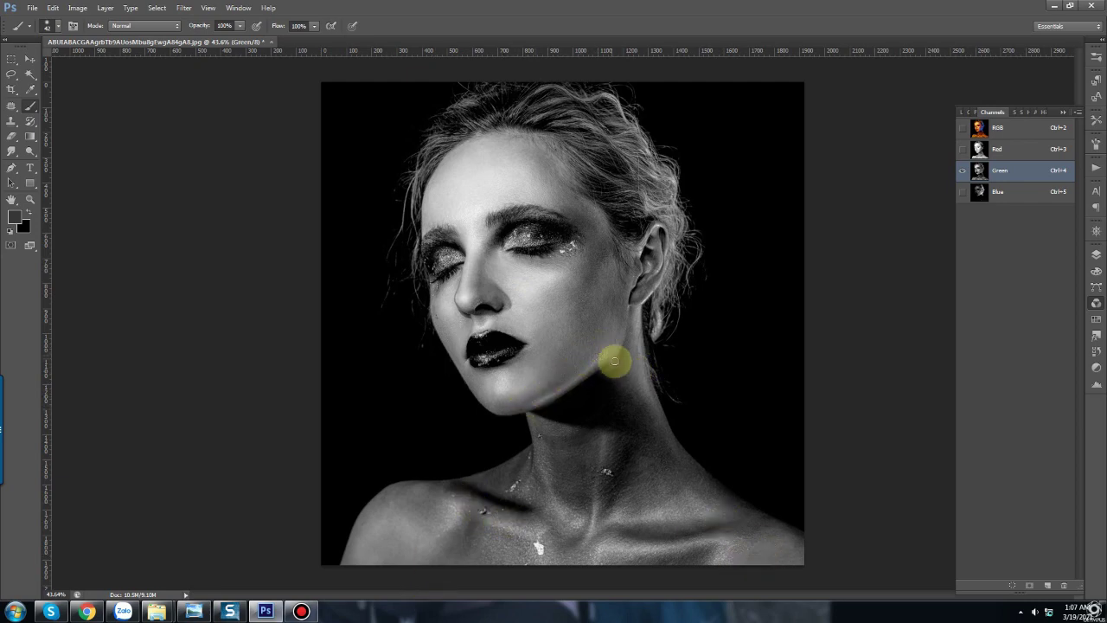
pyautogui.hotkey('ctrl', '5')
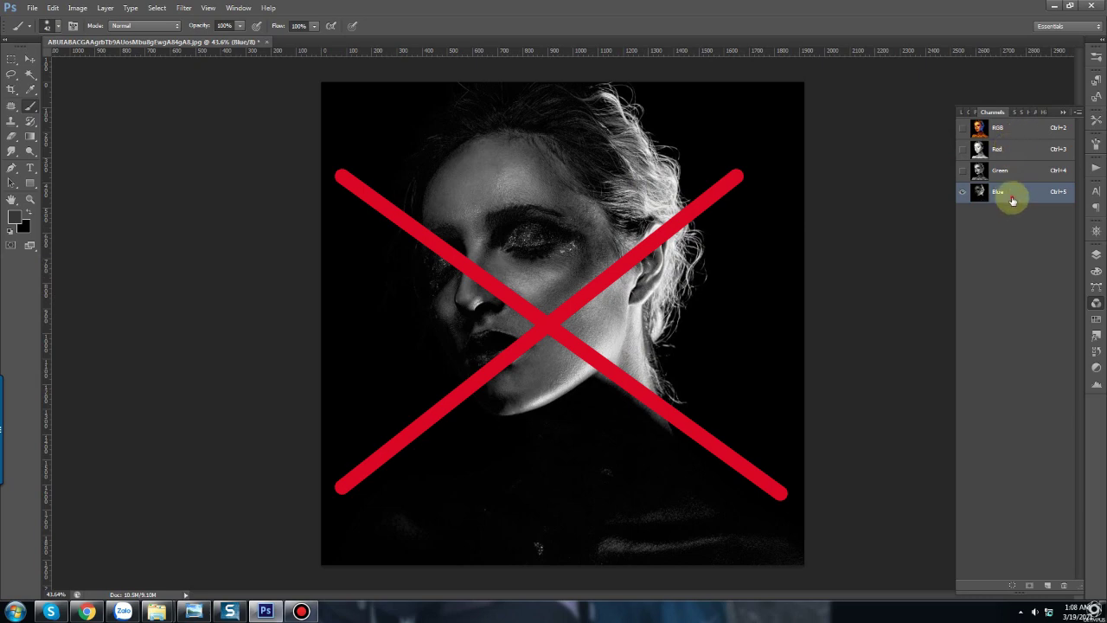
pyautogui.click(1016, 170)
pyautogui.click(1017, 149)
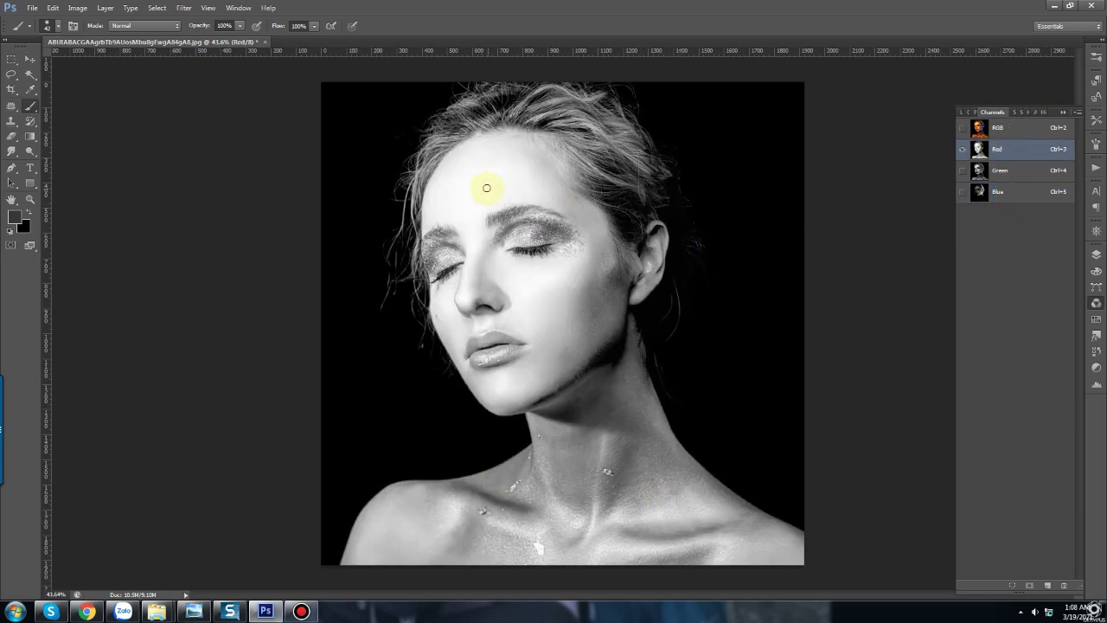
pyautogui.click(1006, 170)
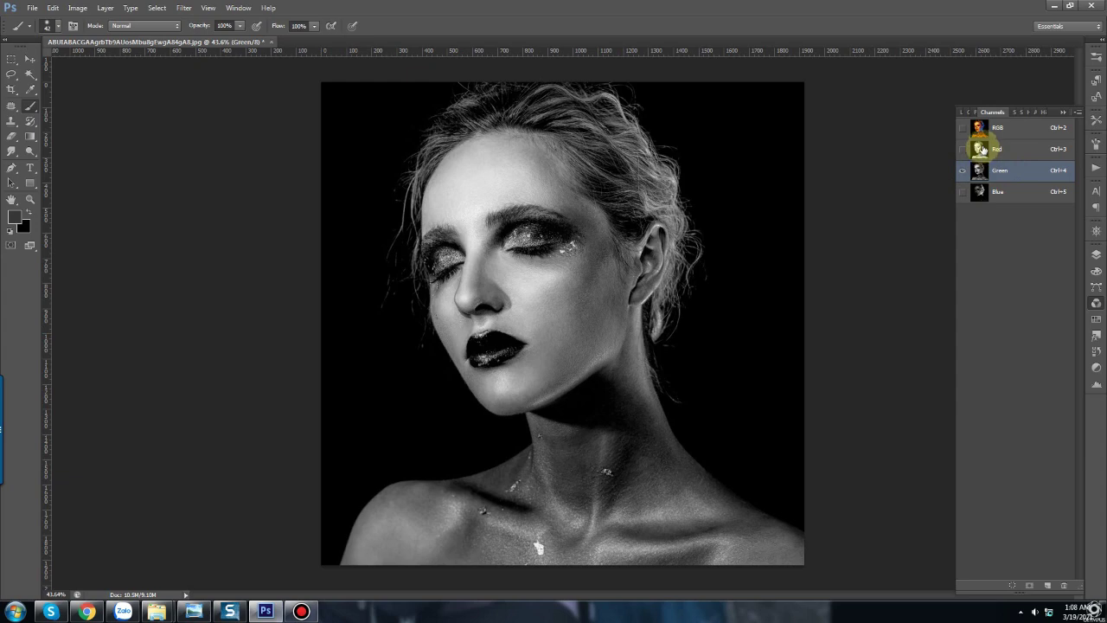
pyautogui.click(995, 128)
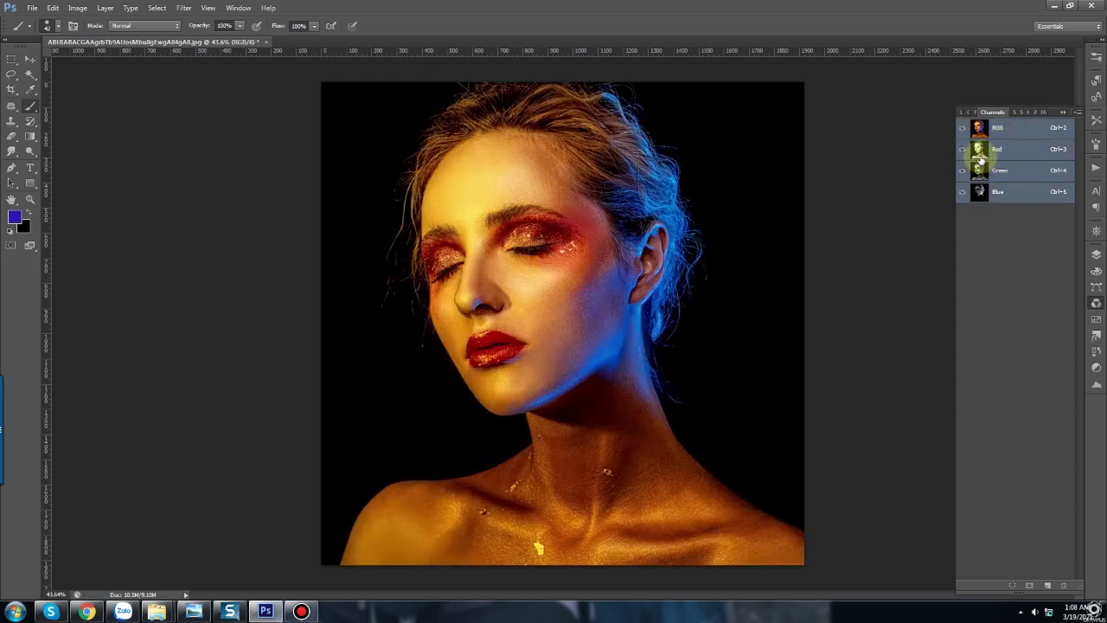
# - Duplicate the photo to a new layer and Apply Image using the Green channel in Screen mode
pyautogui.hotkey('ctrl', 'j')
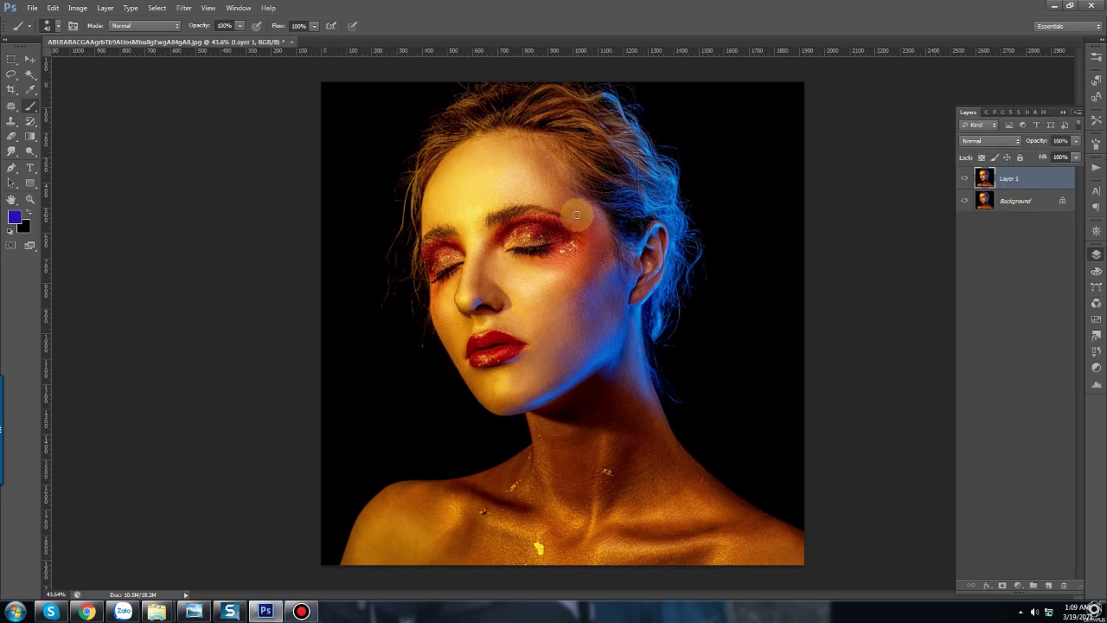
pyautogui.click(78, 9)
pyautogui.click(106, 174)
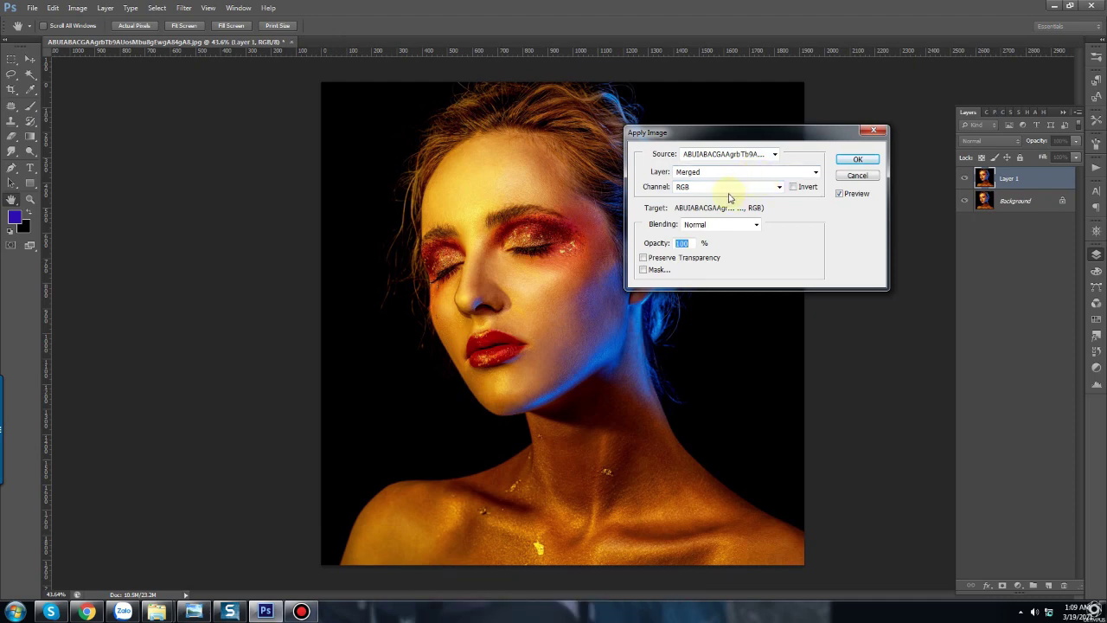
pyautogui.click(730, 188)
pyautogui.click(717, 217)
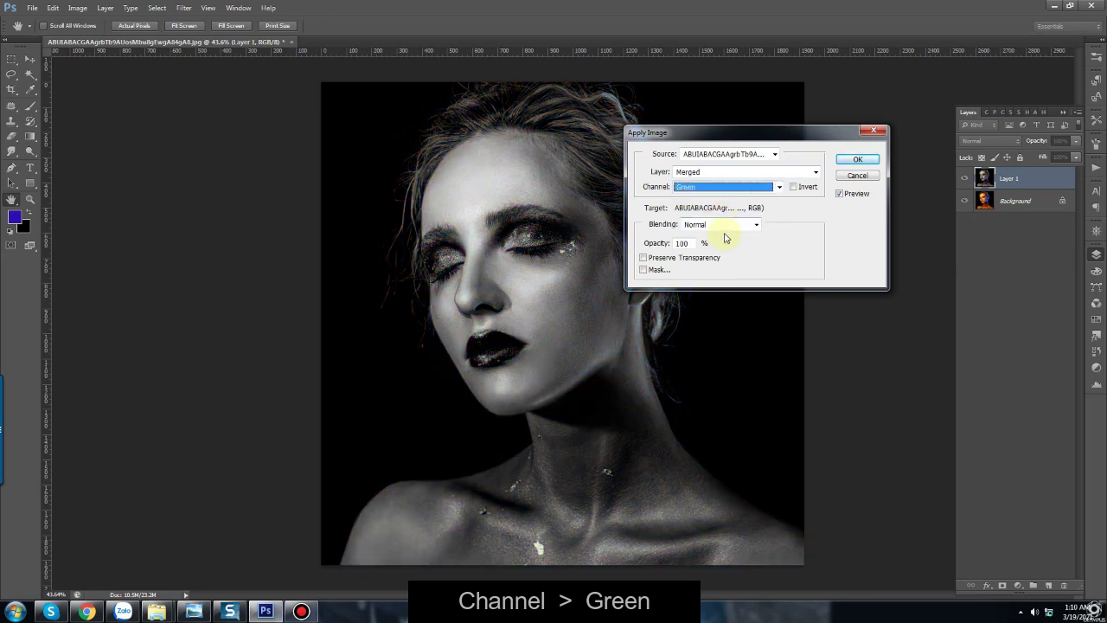
pyautogui.click(717, 224)
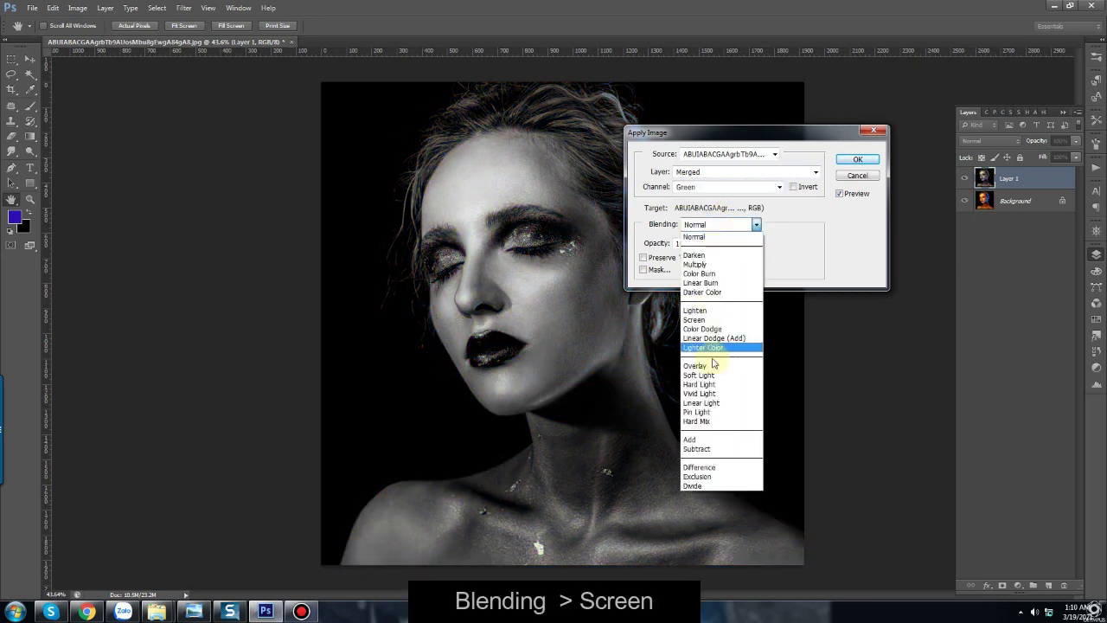
pyautogui.click(702, 320)
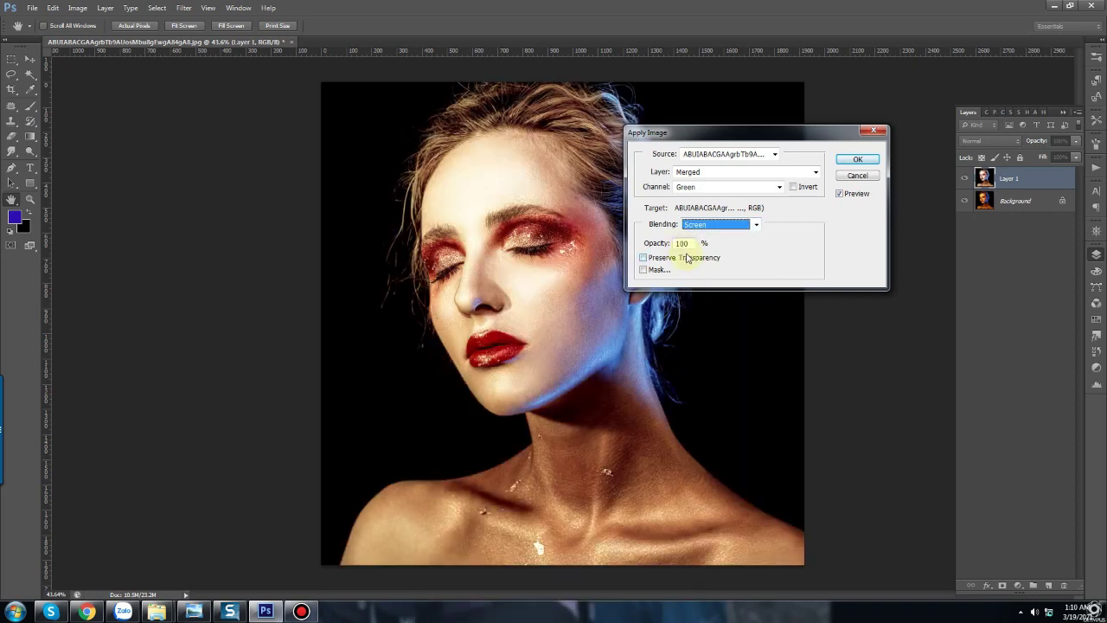
# - Set the Apply Image opacity to 70%, keep the current photo as source, and apply it
pyautogui.moveTo(671, 245); pyautogui.dragTo(655, 246)
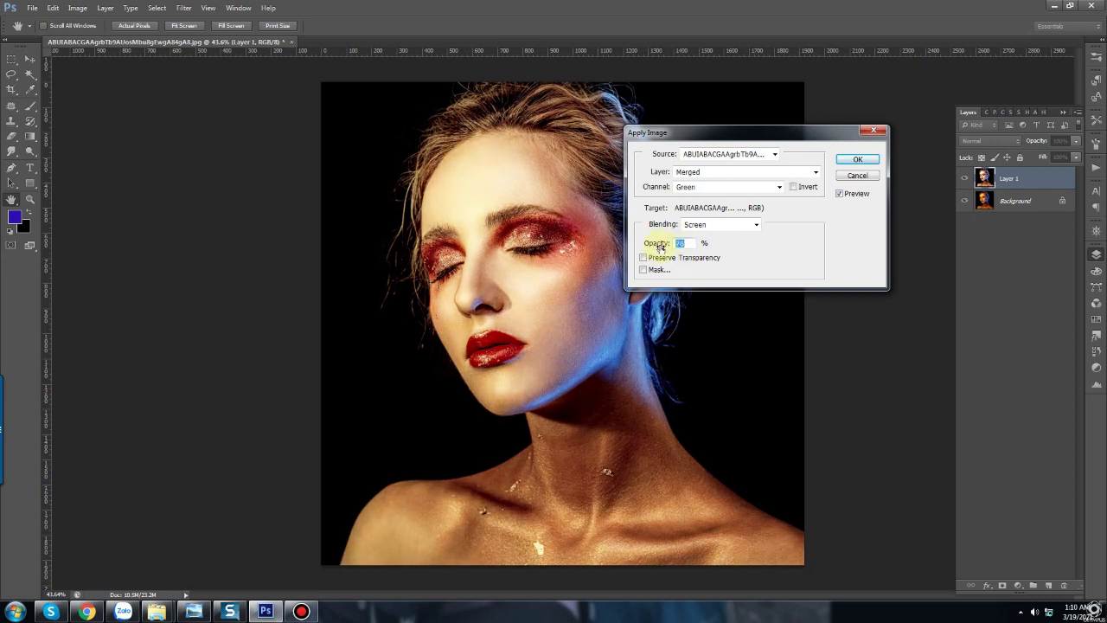
pyautogui.click(840, 193)
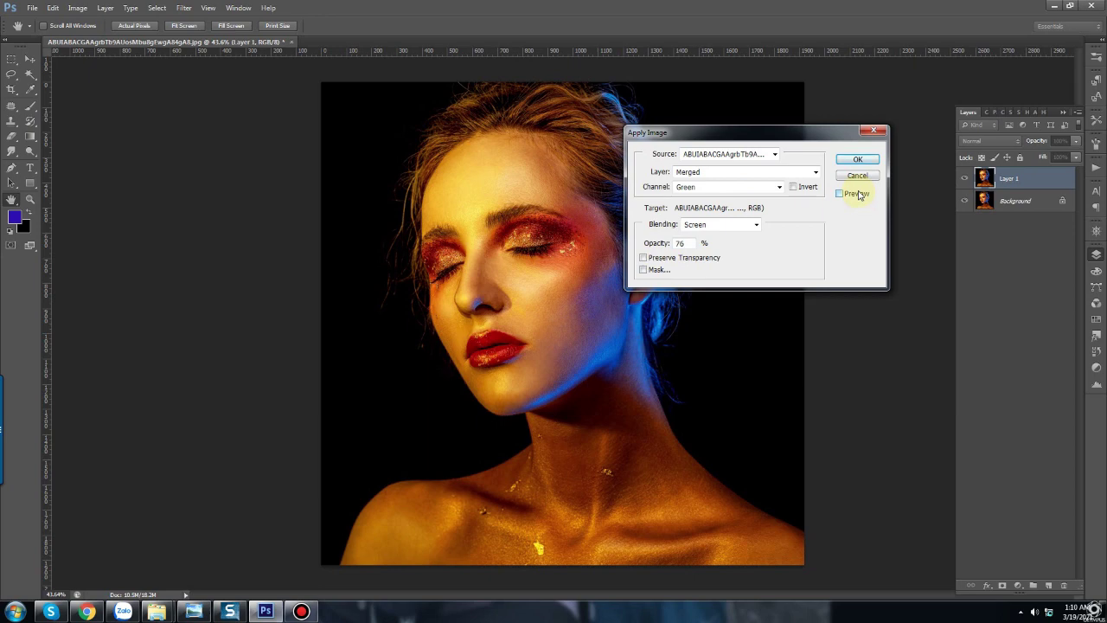
pyautogui.click(859, 196)
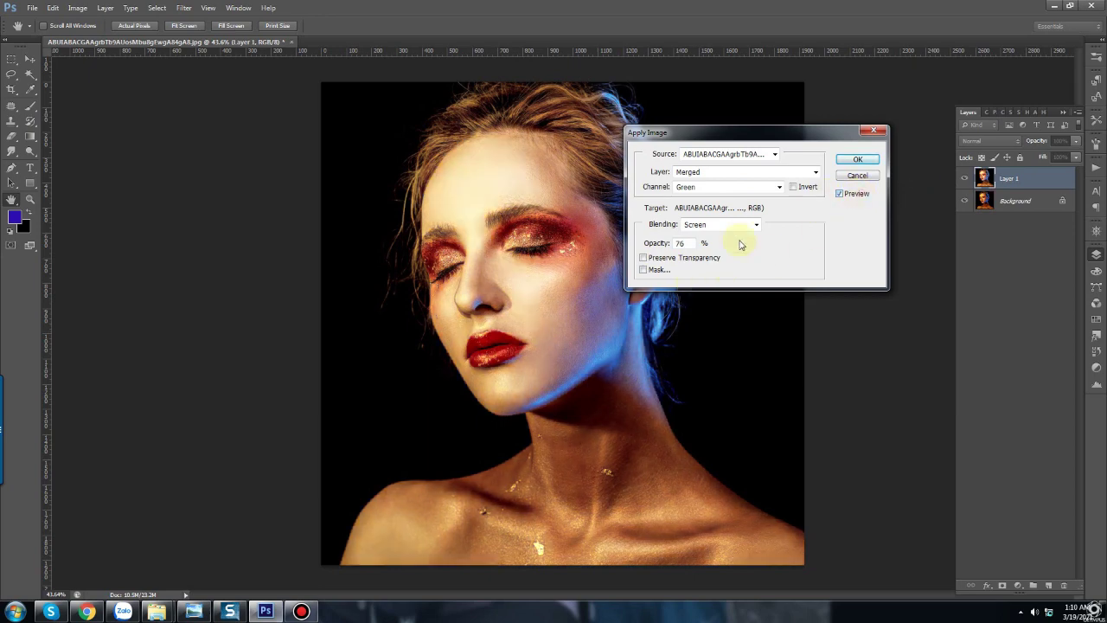
pyautogui.moveTo(718, 133); pyautogui.dragTo(885, 104)
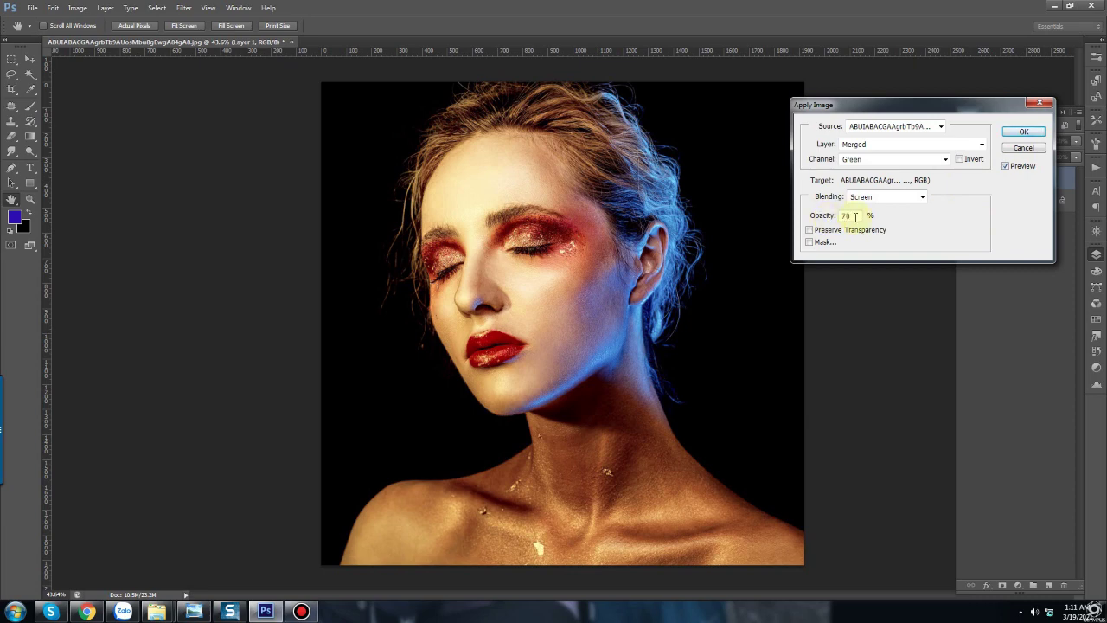
pyautogui.click(851, 211)
pyautogui.doubleClick(846, 216)
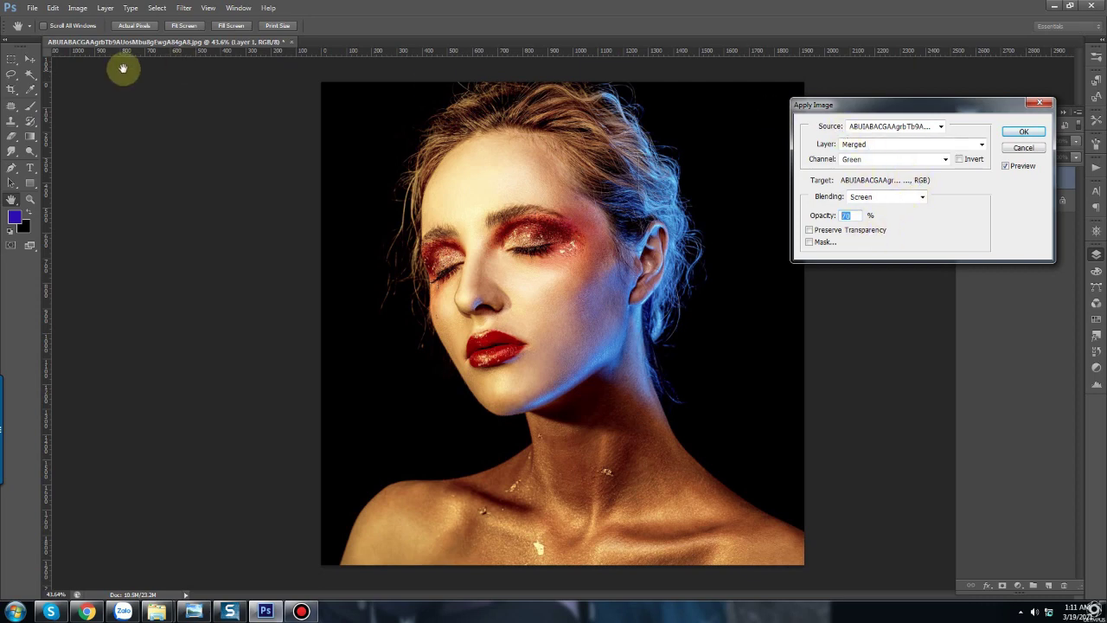
pyautogui.click(933, 126)
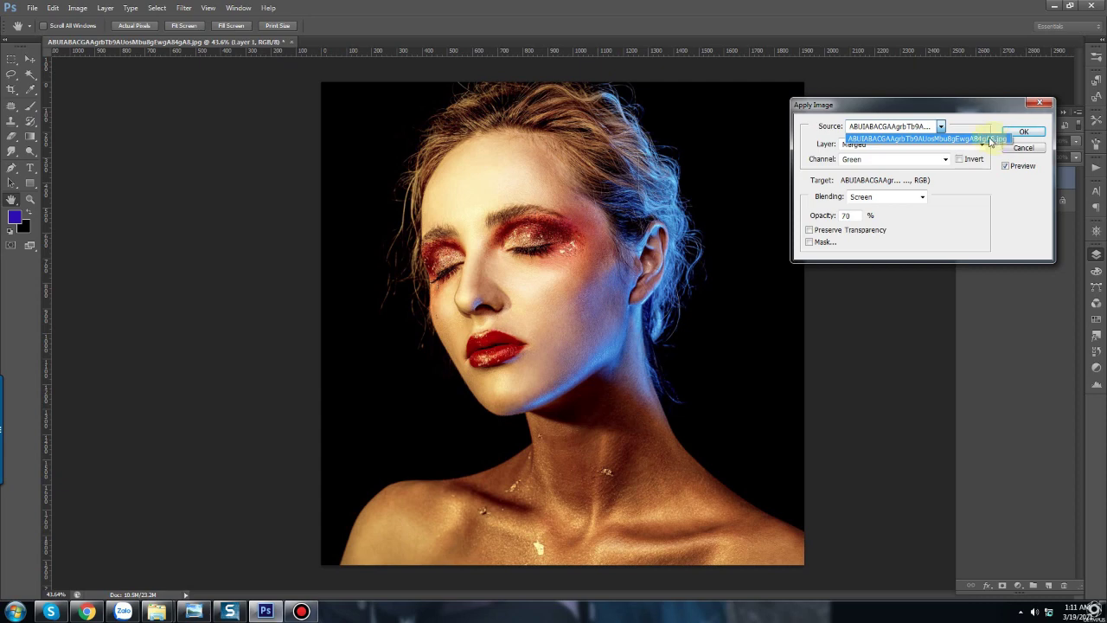
pyautogui.click(983, 206)
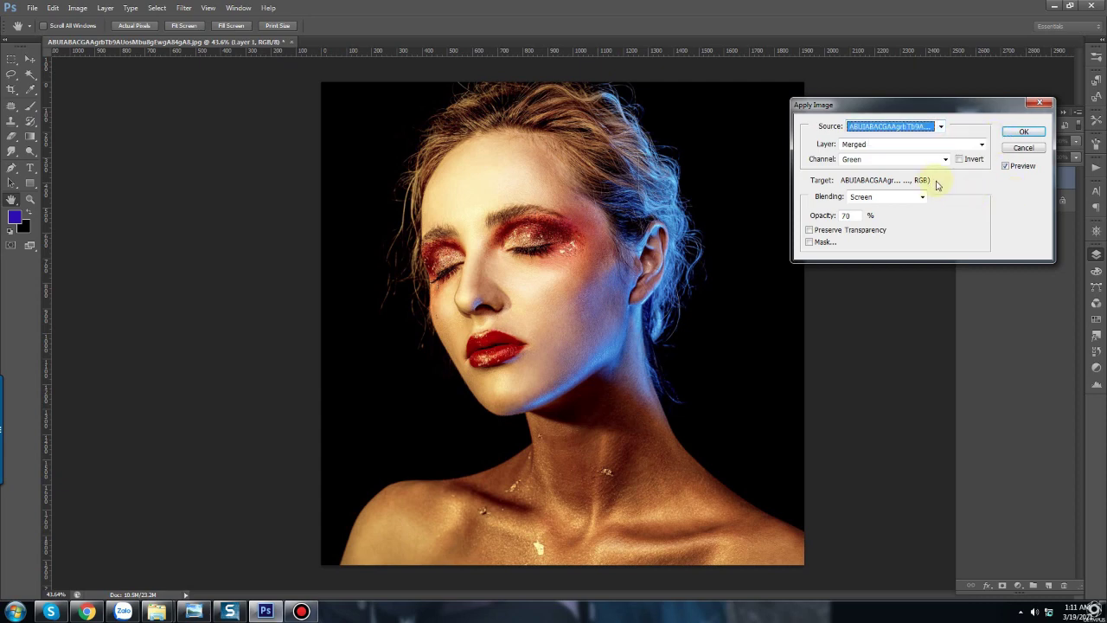
pyautogui.press('Return')
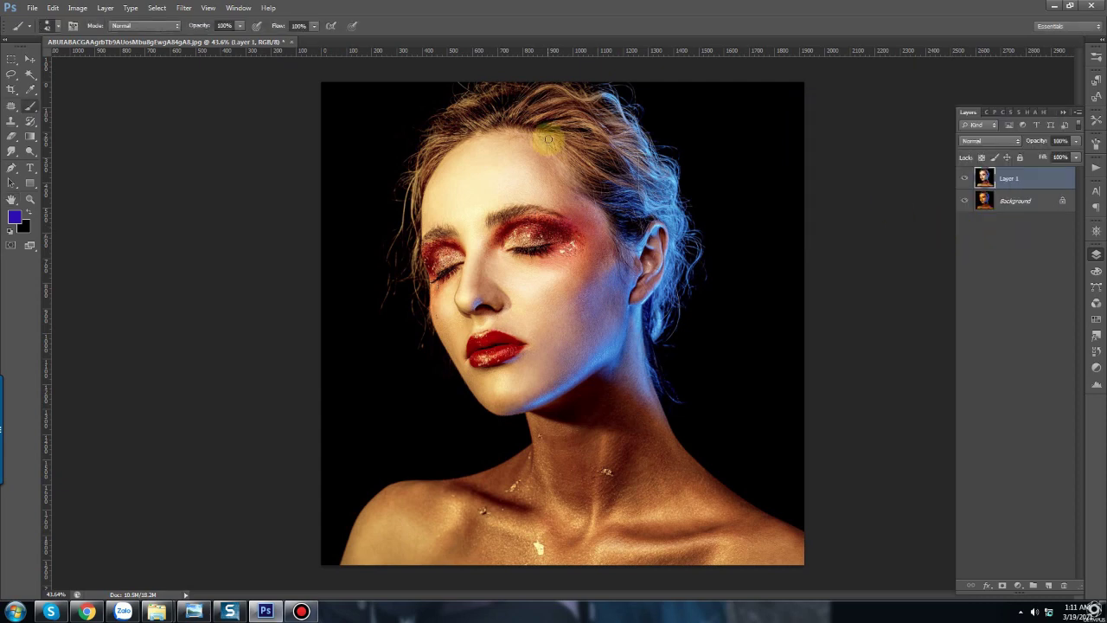